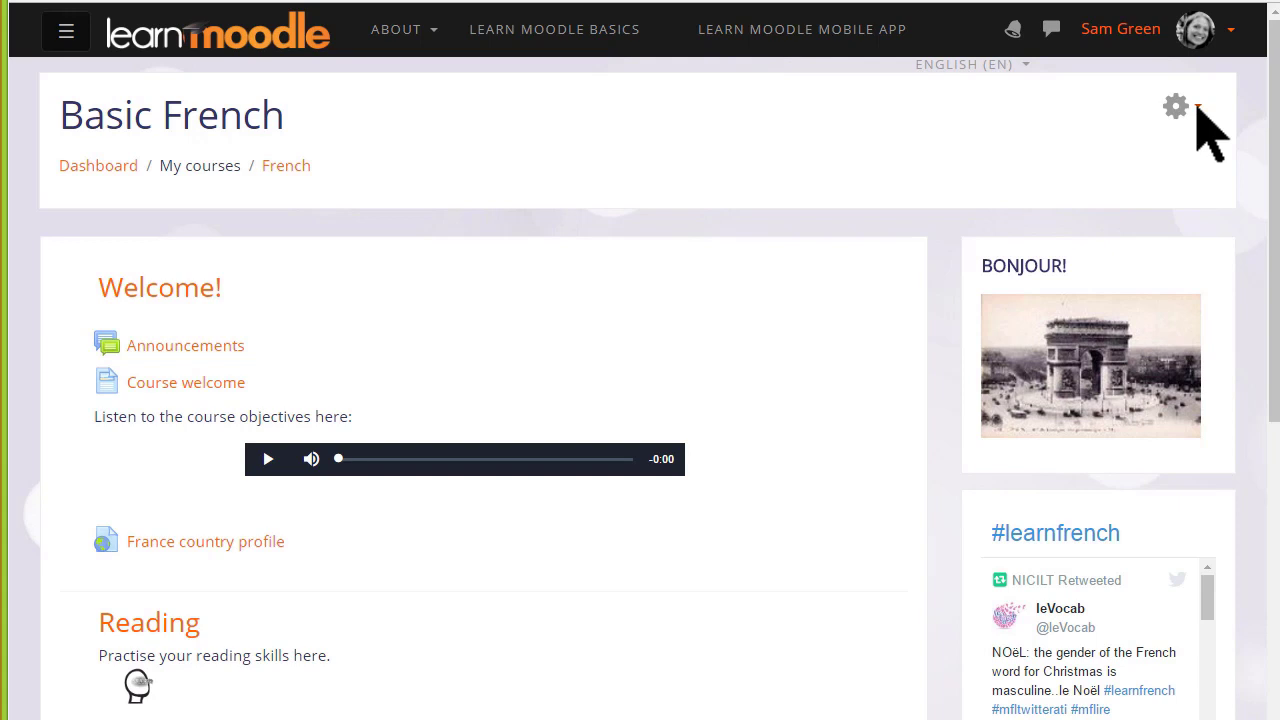
Step: Turn on editing for the Basic French course and start adding a Forum activity in the Welcome! section
{"action": "left_click", "coordinate": [1198, 106]}
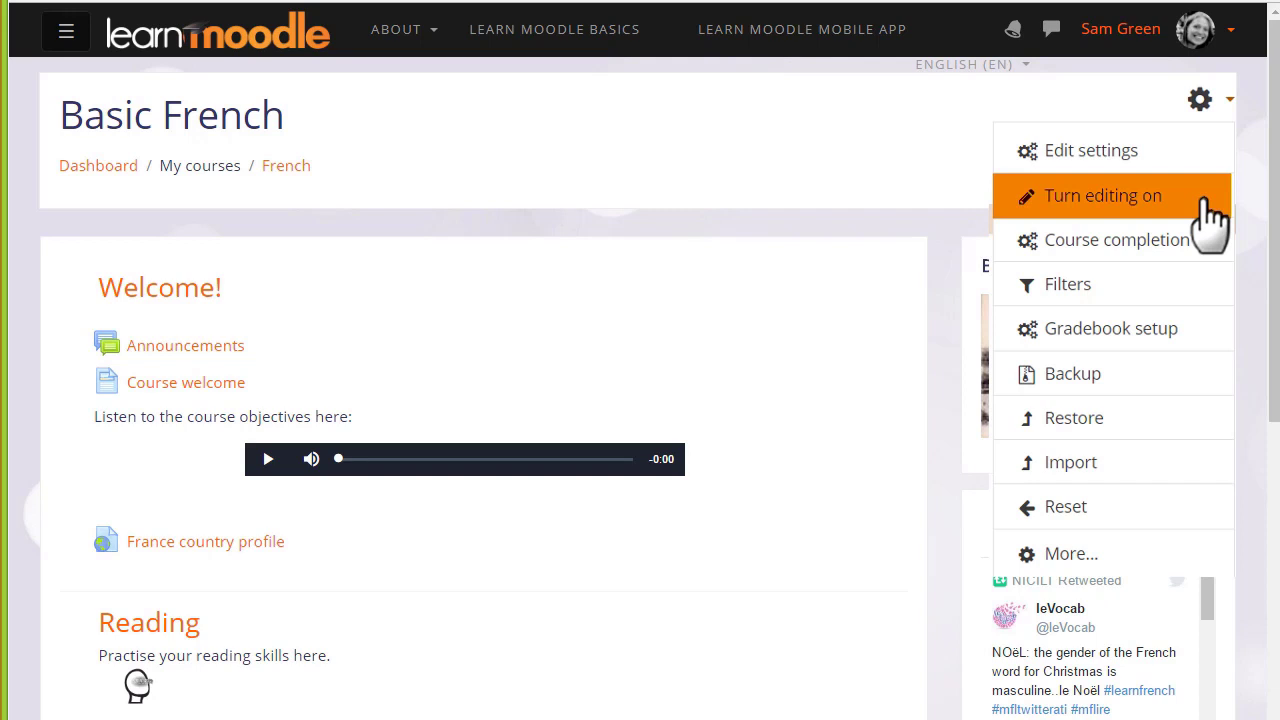
{"action": "left_click", "coordinate": [1208, 205]}
{"action": "scroll", "coordinate": [990, 488], "scroll_direction": "down", "scroll_amount": 2}
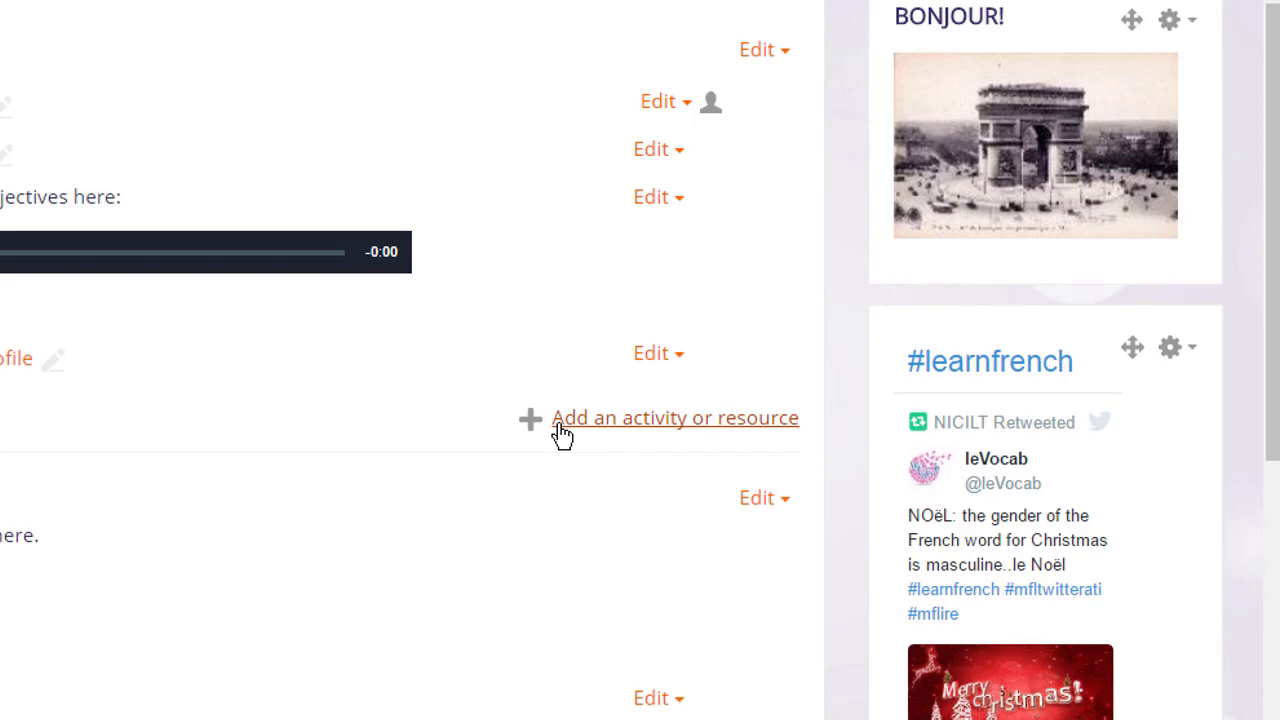
{"action": "left_click", "coordinate": [562, 426]}
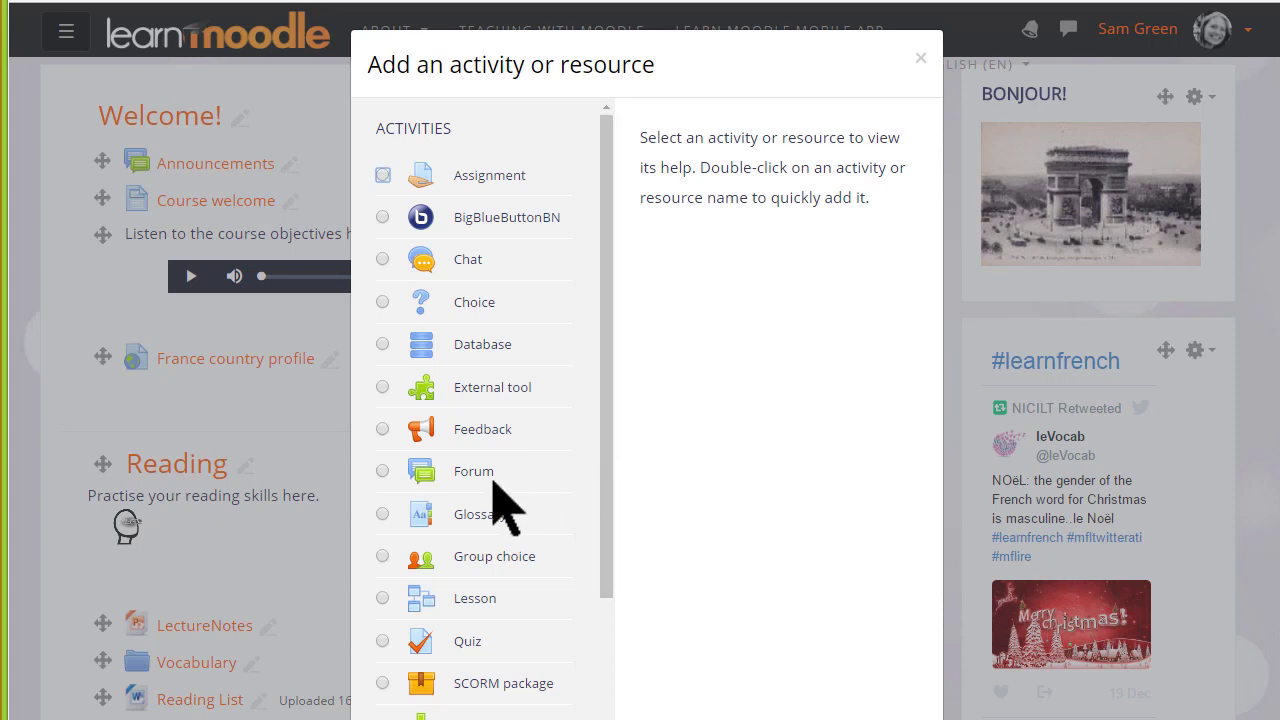
{"action": "left_click", "coordinate": [464, 476]}
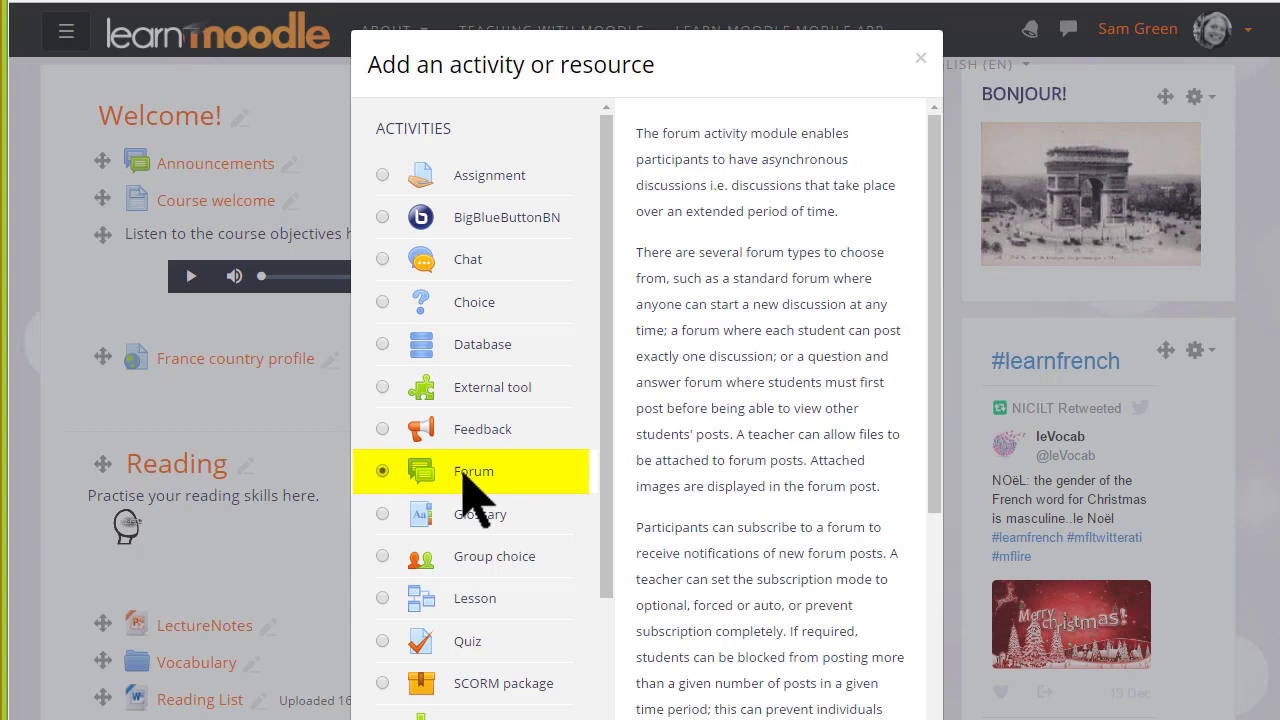
{"action": "double_click", "coordinate": [466, 476]}
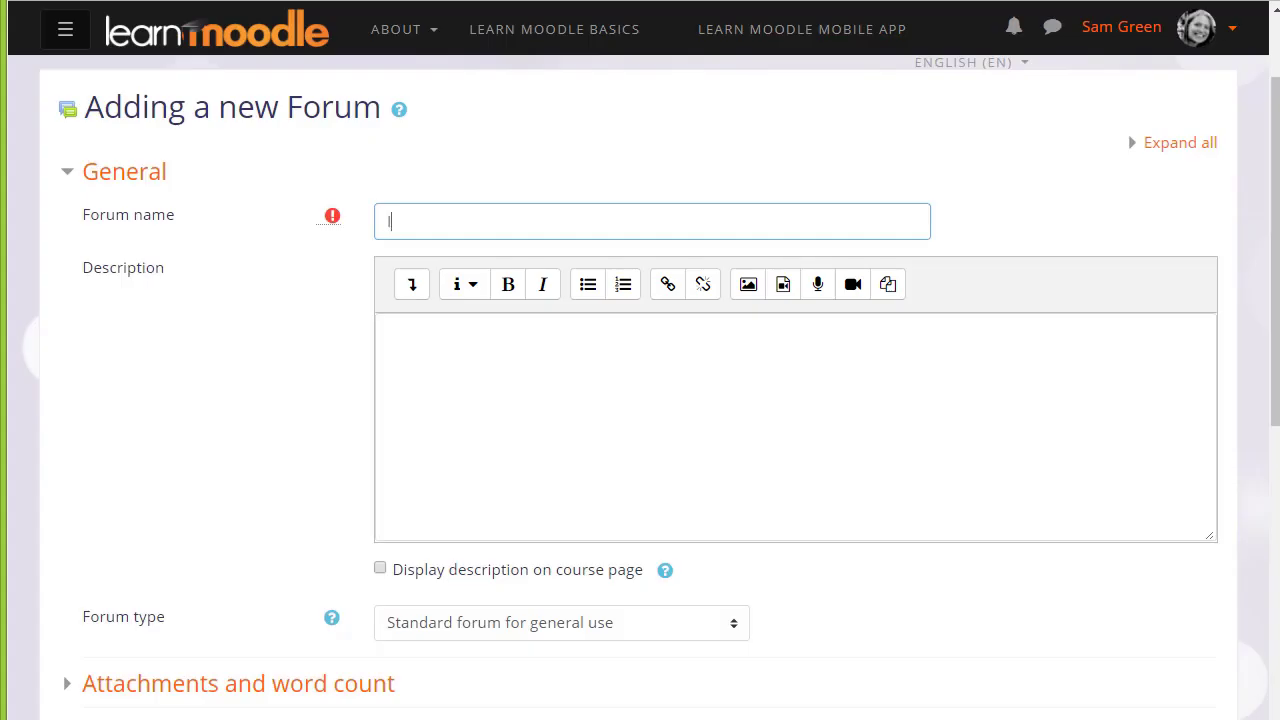
Step: Name the forum "Introduce yourself!" and describe it as "Tell us a bit about yourself so we can get to know each other."
{"action": "type", "text": "Introduce yourself!"}
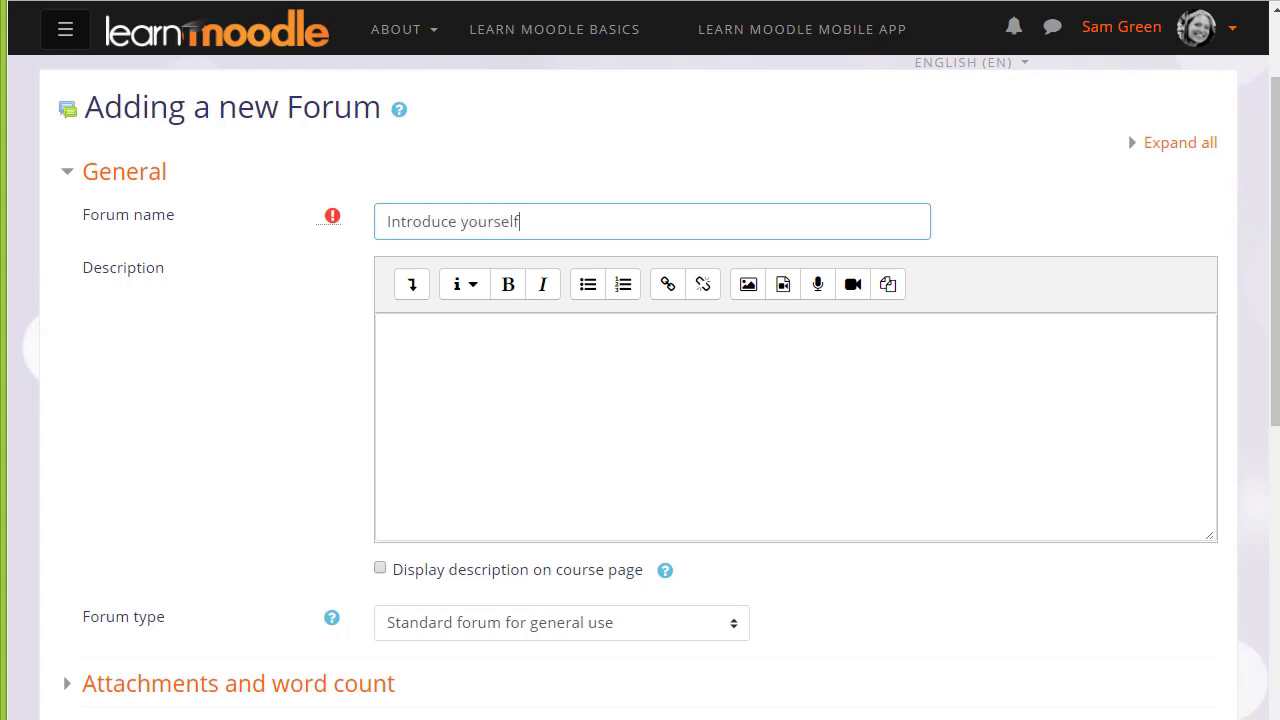
{"action": "left_click", "coordinate": [447, 519]}
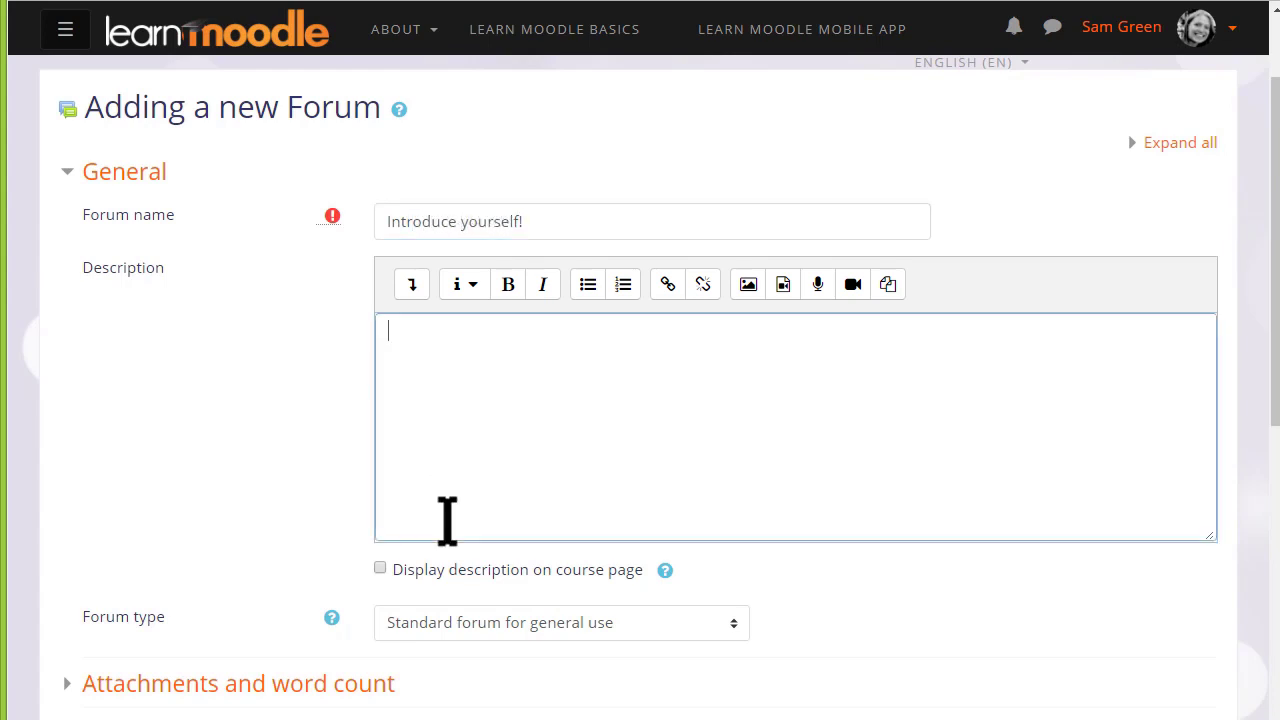
{"action": "type", "text": "Tell u"}
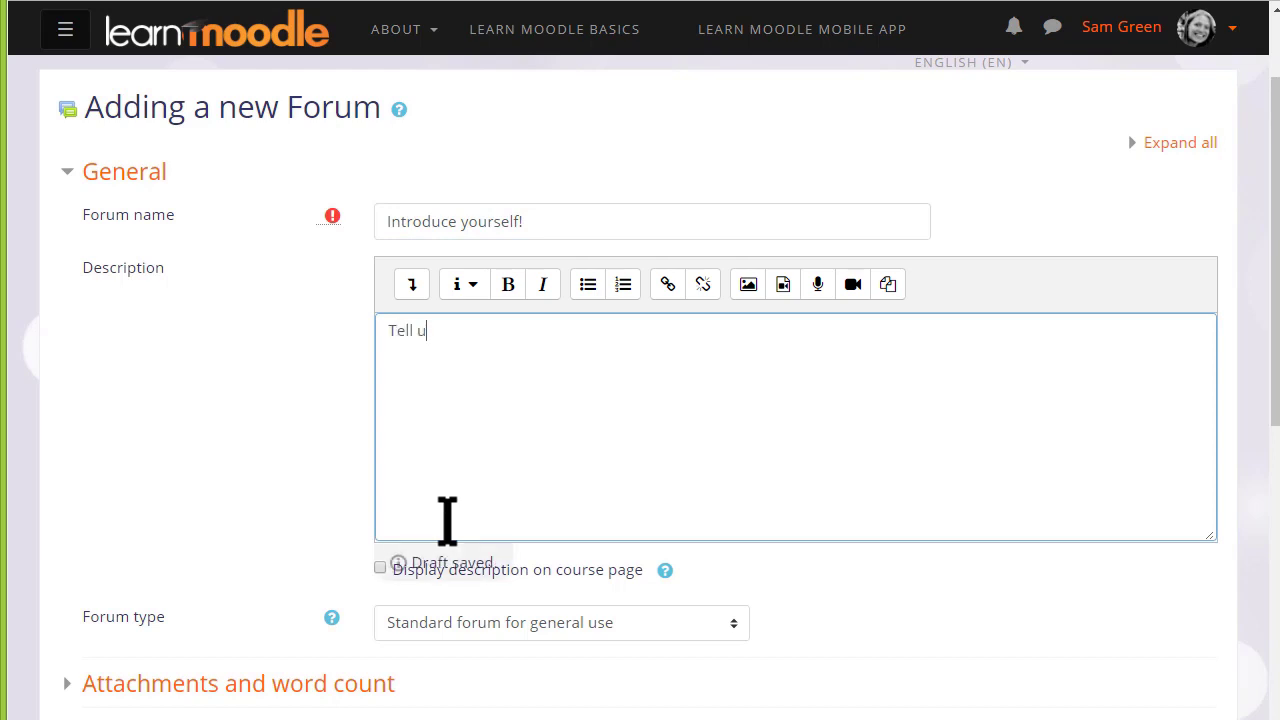
{"action": "type", "text": "s a bit about yoursels"}
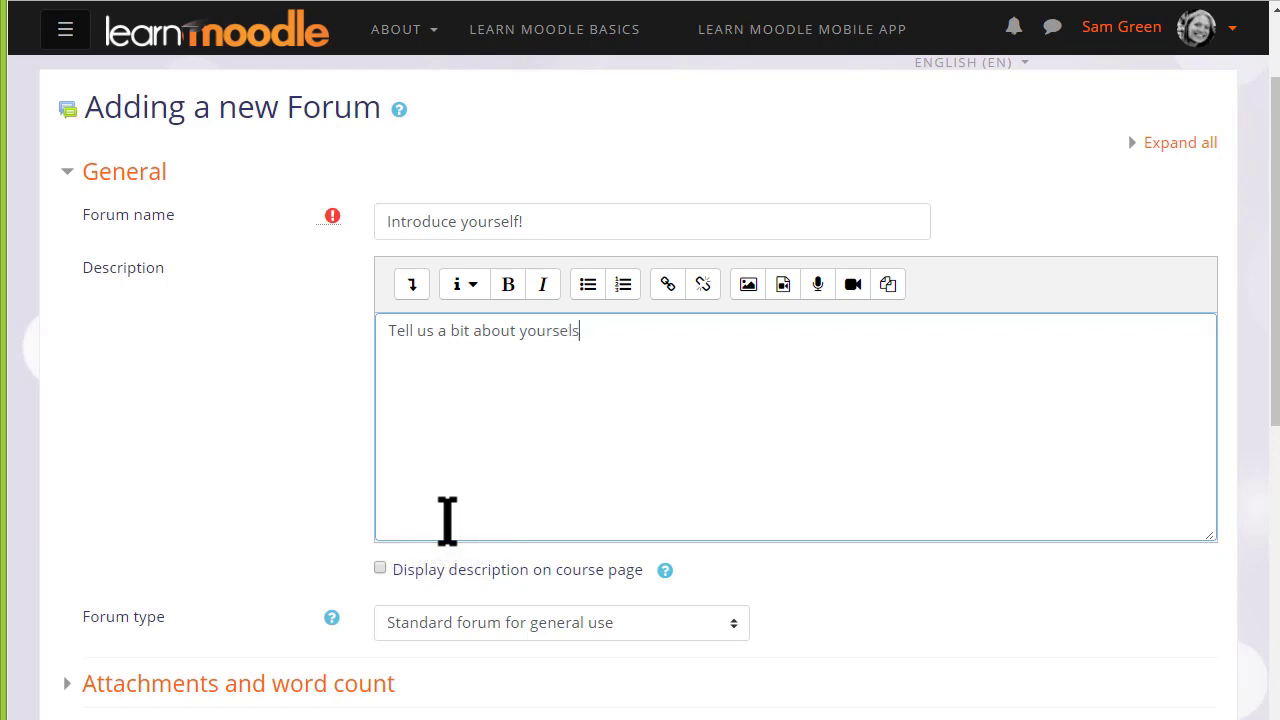
{"action": "key", "text": "BackSpace"}
{"action": "type", "text": "f so we can get to know each other."}
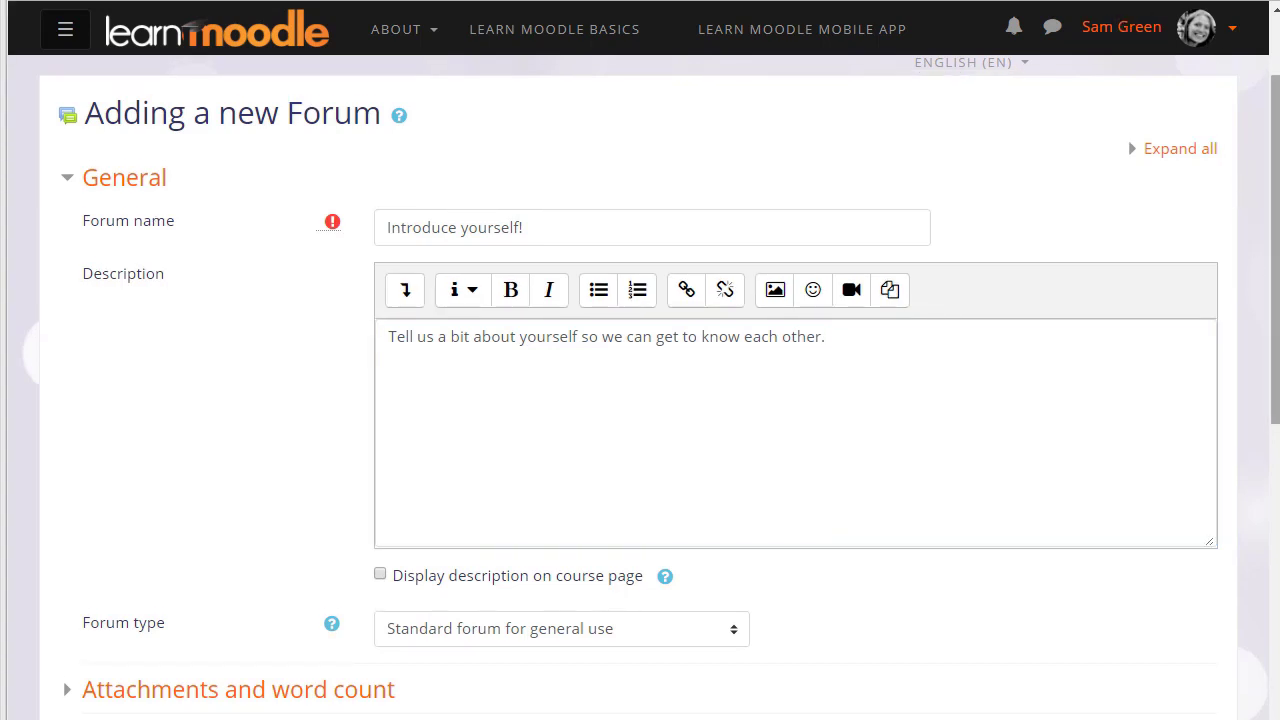
Step: Examine the available forum types and the forum's attachment and word count settings without changing them
{"action": "scroll", "coordinate": [1270, 450], "scroll_direction": "down", "scroll_amount": 5}
{"action": "scroll", "coordinate": [1270, 455], "scroll_direction": "down", "scroll_amount": 1}
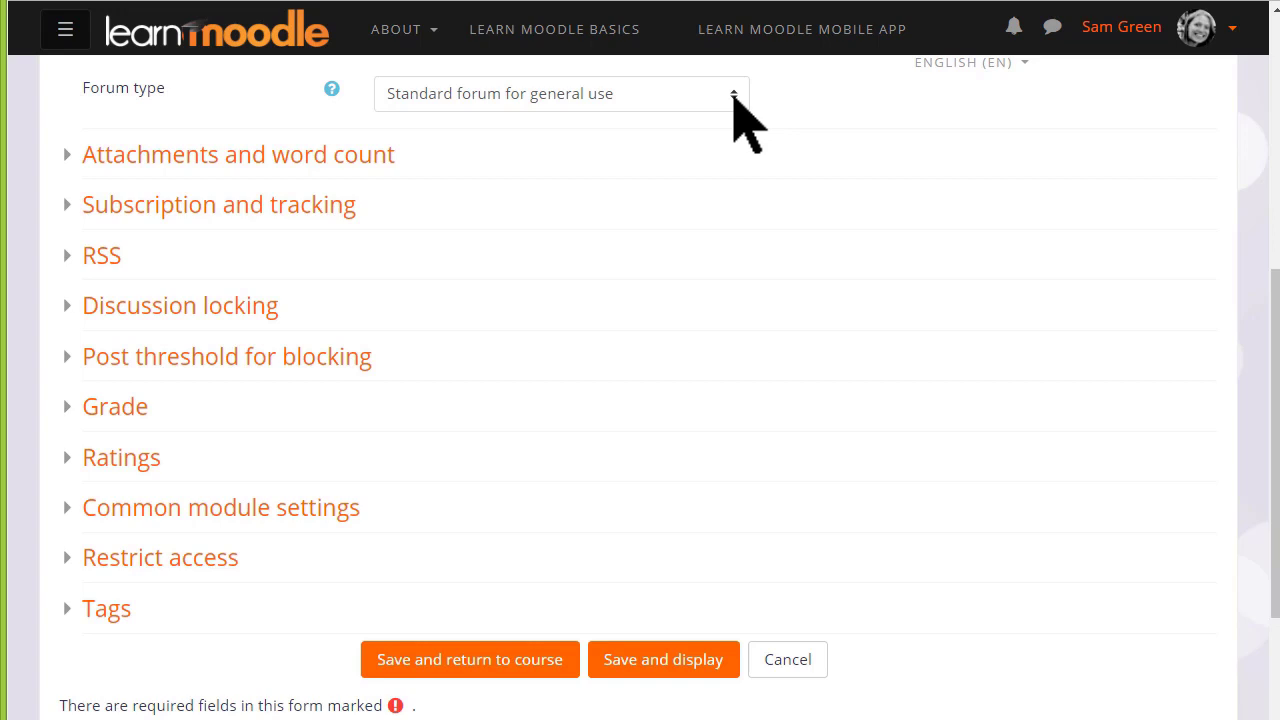
{"action": "left_click", "coordinate": [735, 99]}
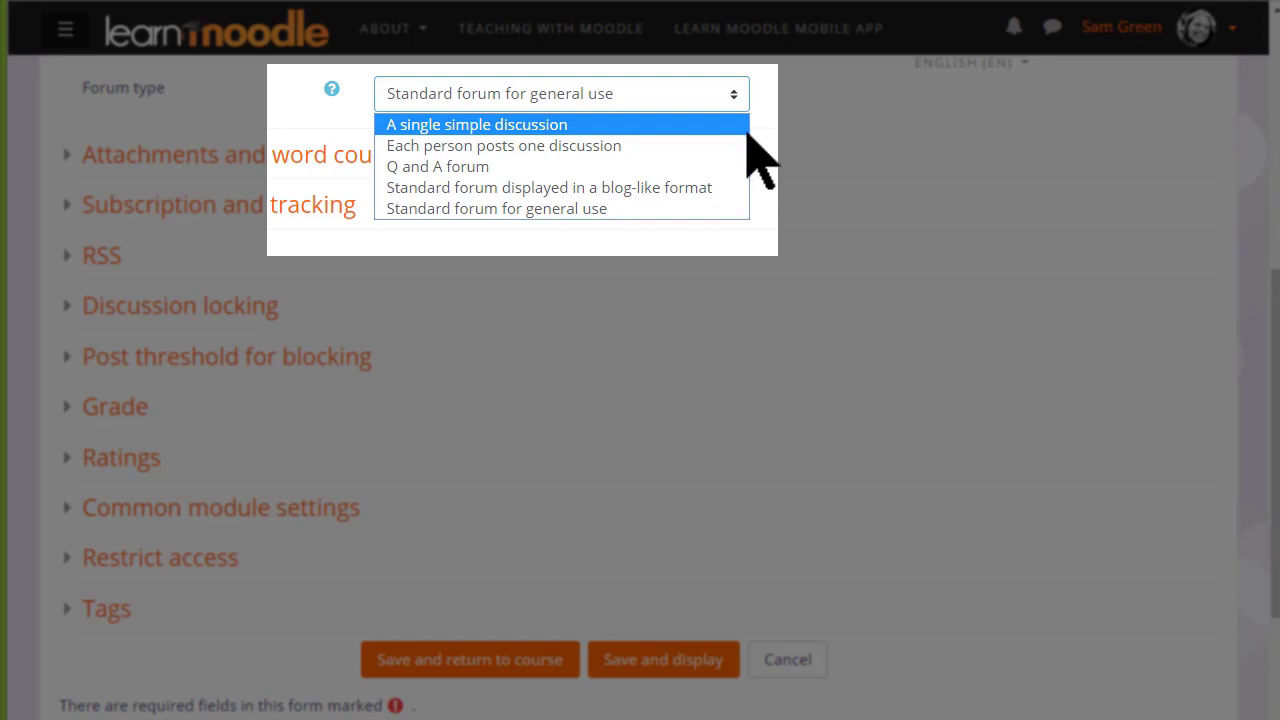
{"action": "left_click", "coordinate": [766, 152]}
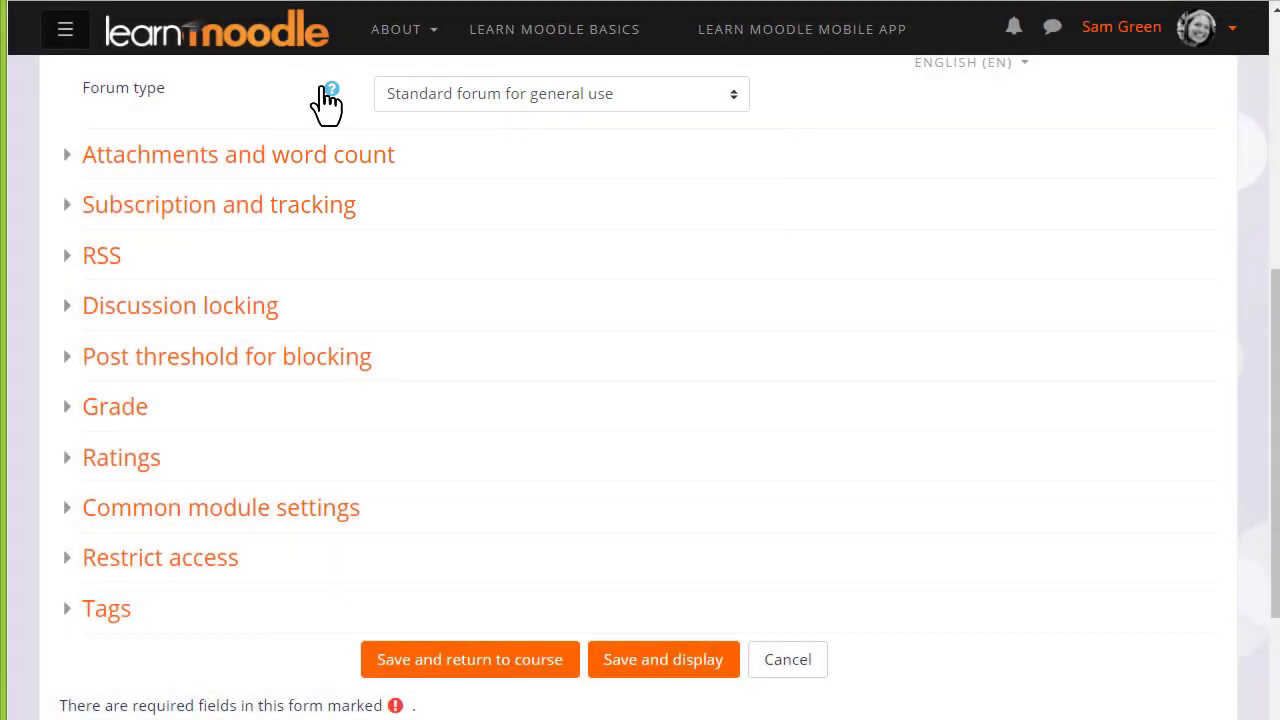
{"action": "left_click", "coordinate": [331, 158]}
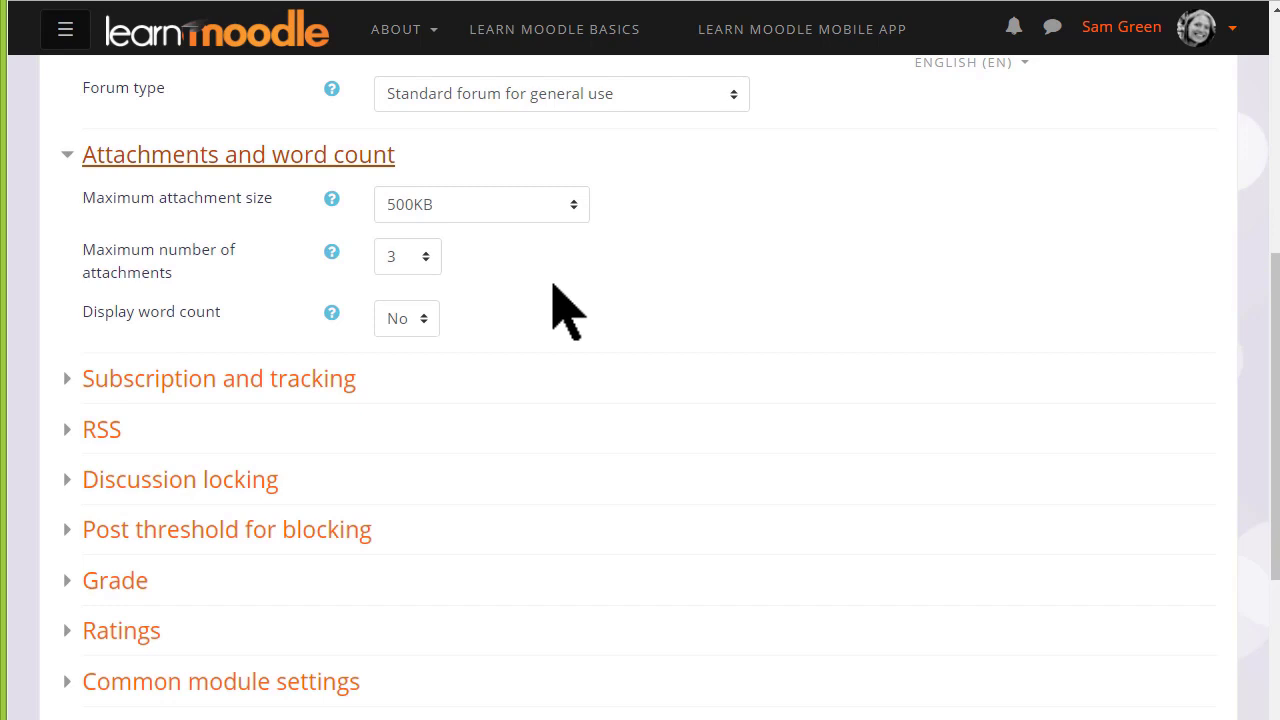
{"action": "left_click", "coordinate": [423, 321]}
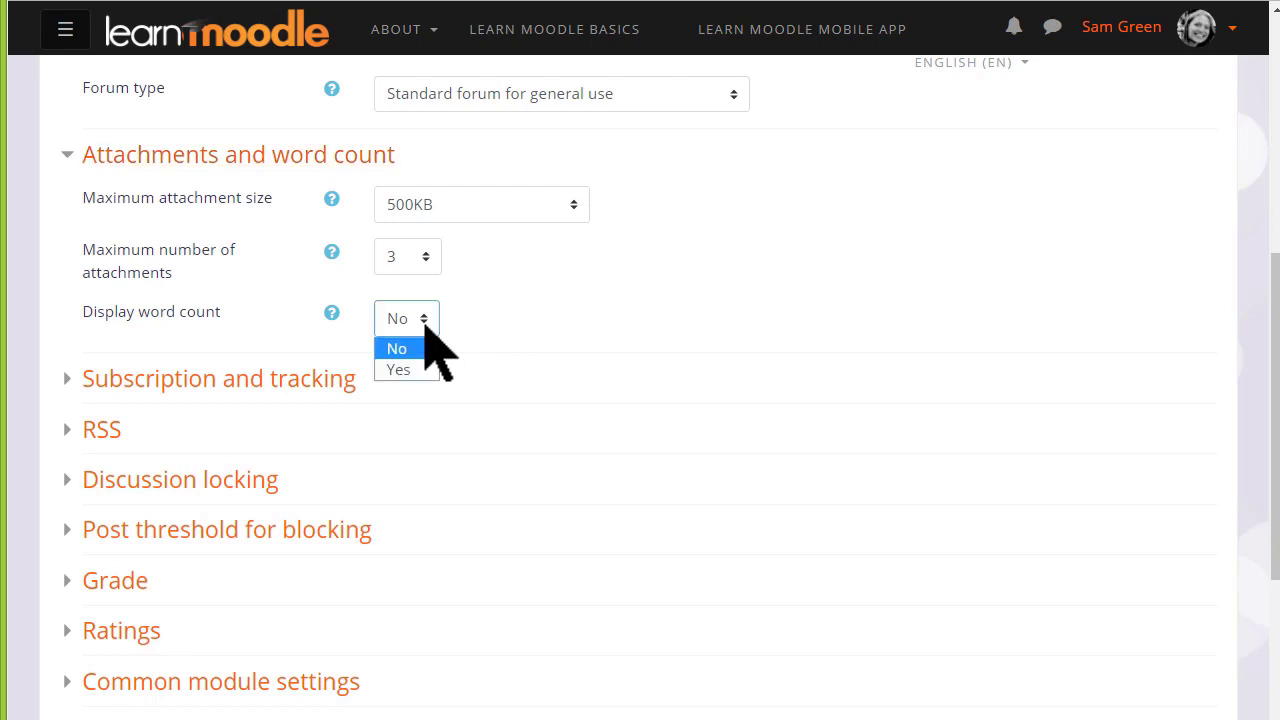
{"action": "left_click", "coordinate": [424, 322]}
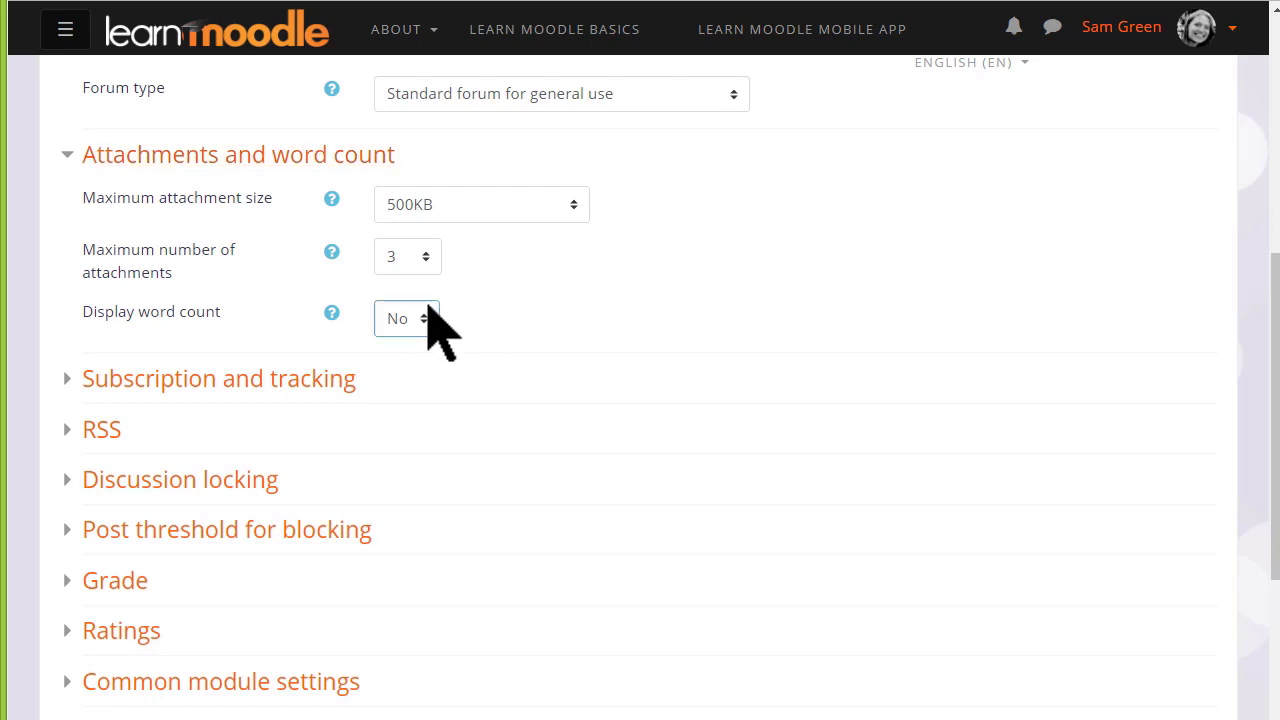
{"action": "left_click", "coordinate": [386, 160]}
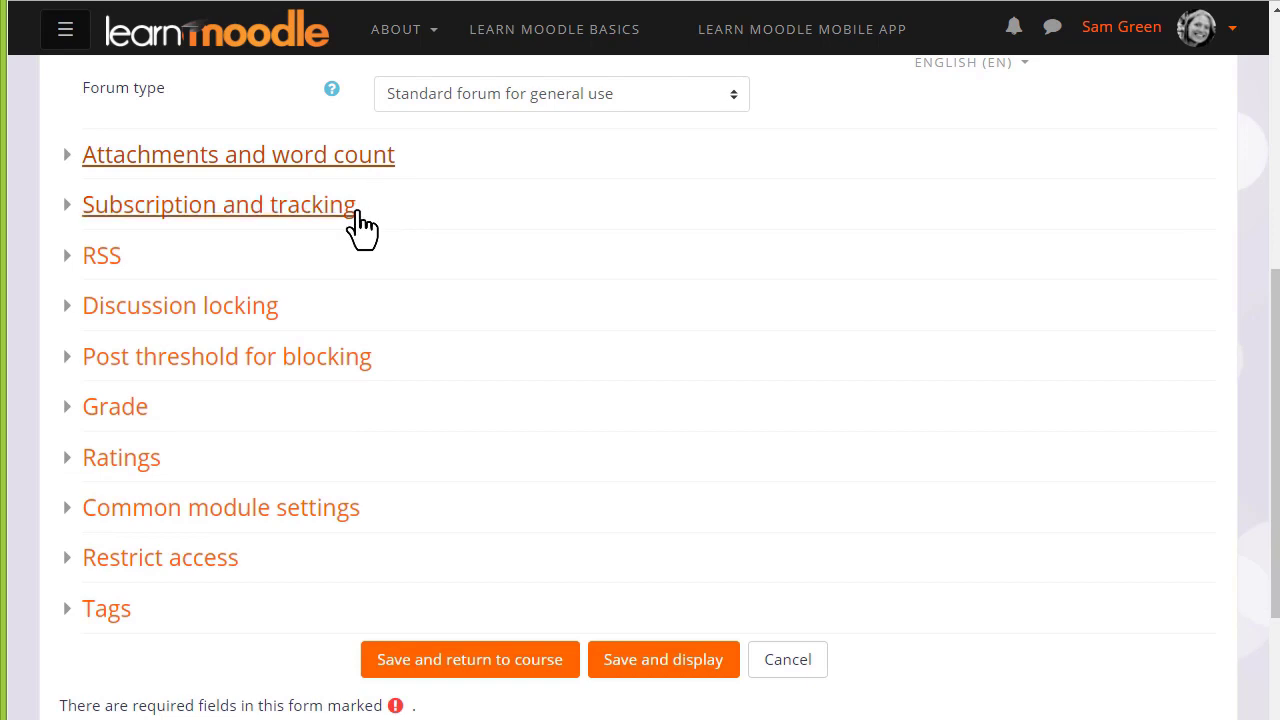
Step: Examine the forum's subscription mode choices and its options for locking discussions after a period of inactivity
{"action": "left_click", "coordinate": [356, 215]}
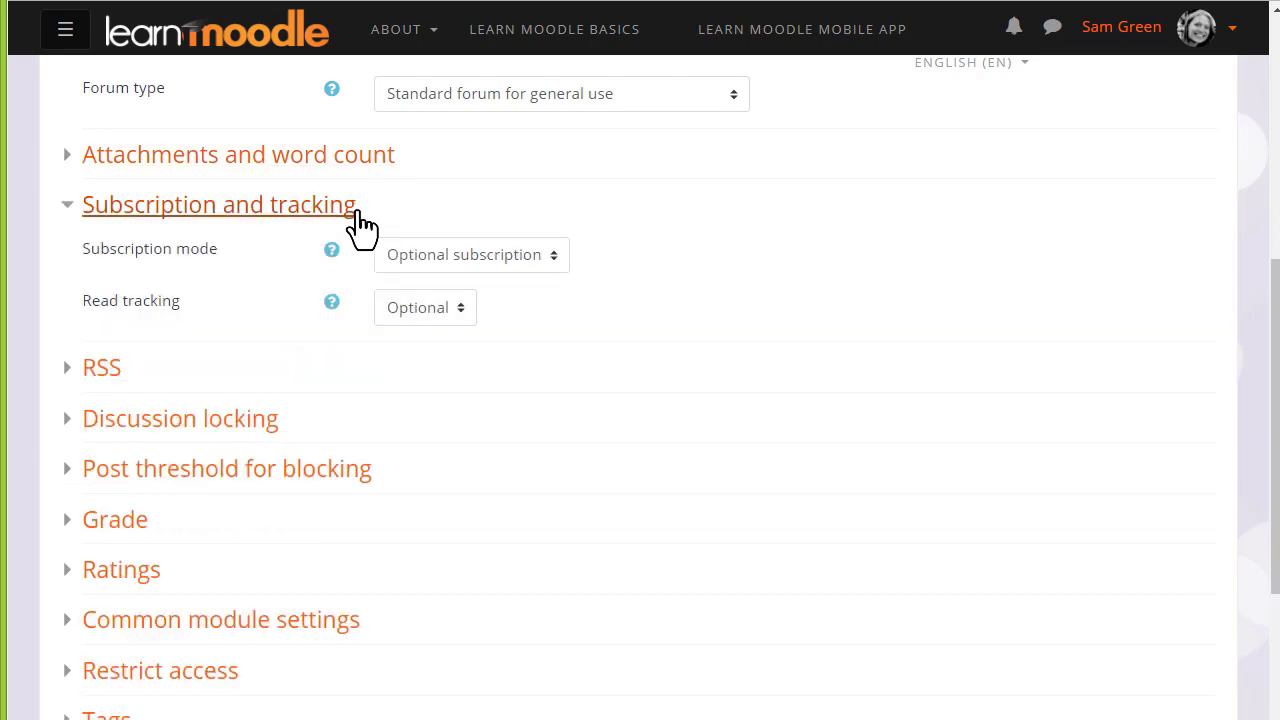
{"action": "left_click", "coordinate": [550, 258]}
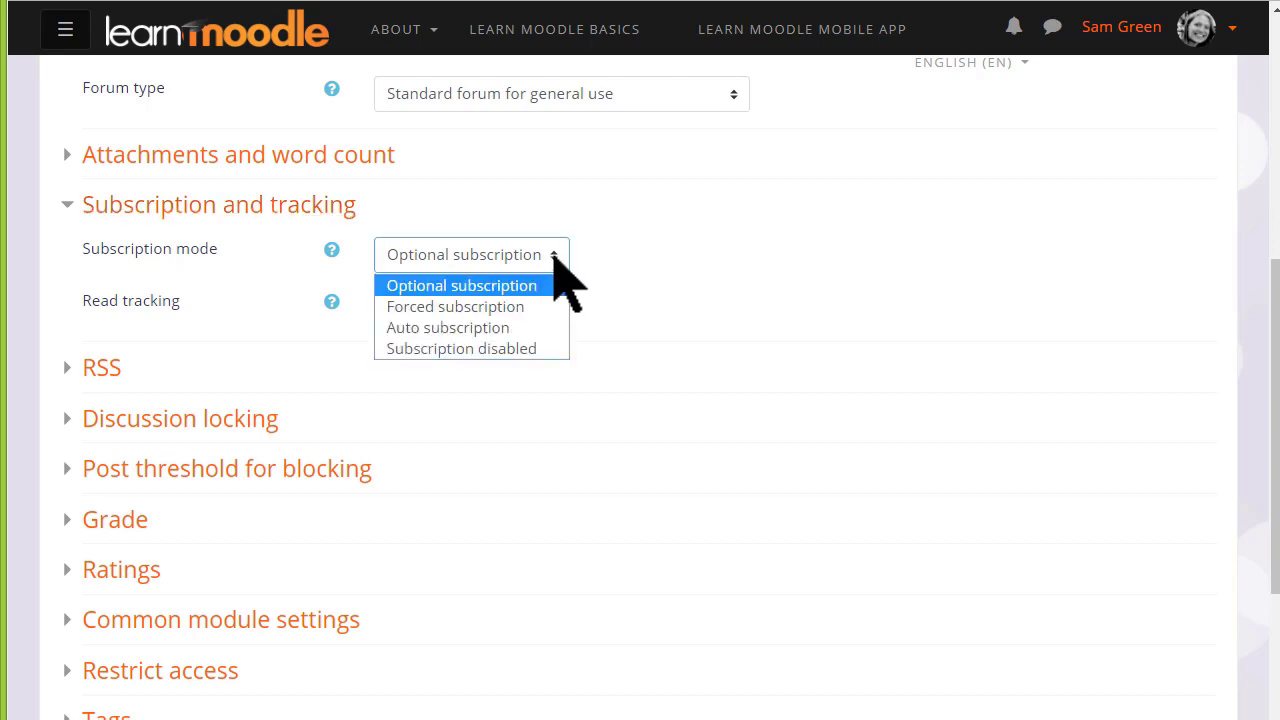
{"action": "left_click", "coordinate": [580, 300]}
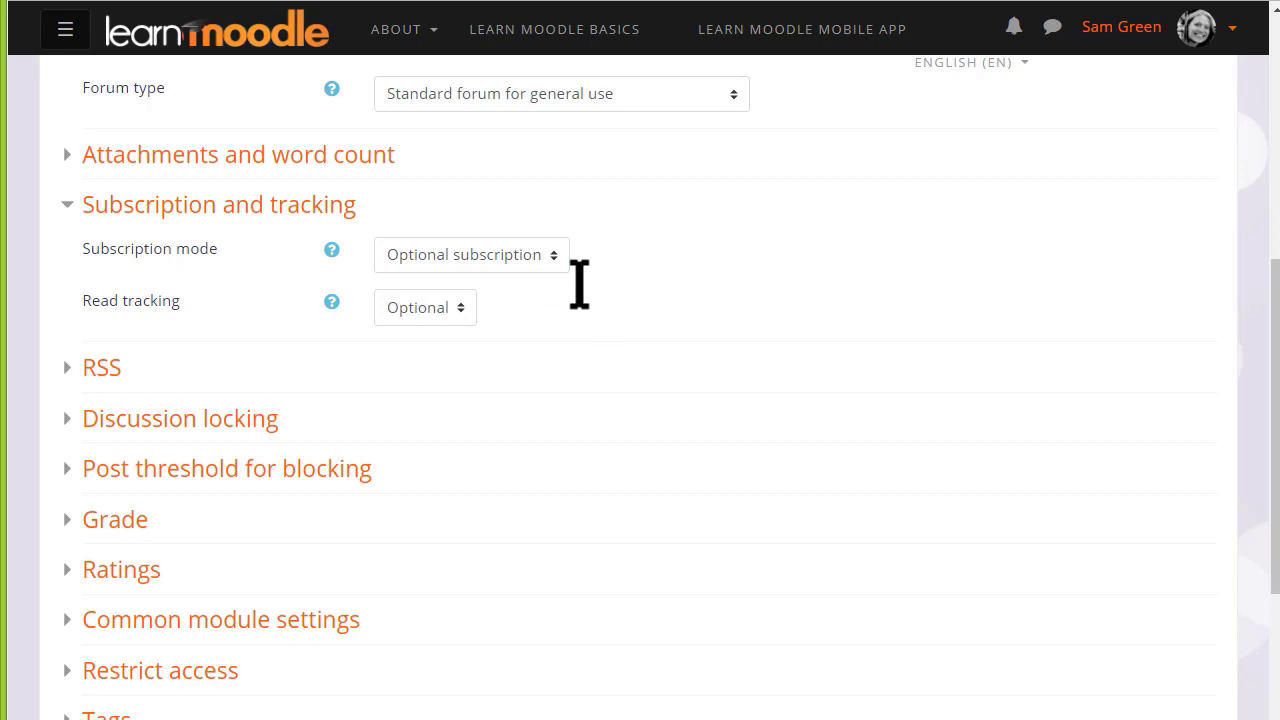
{"action": "left_click", "coordinate": [338, 222]}
{"action": "left_click", "coordinate": [275, 320]}
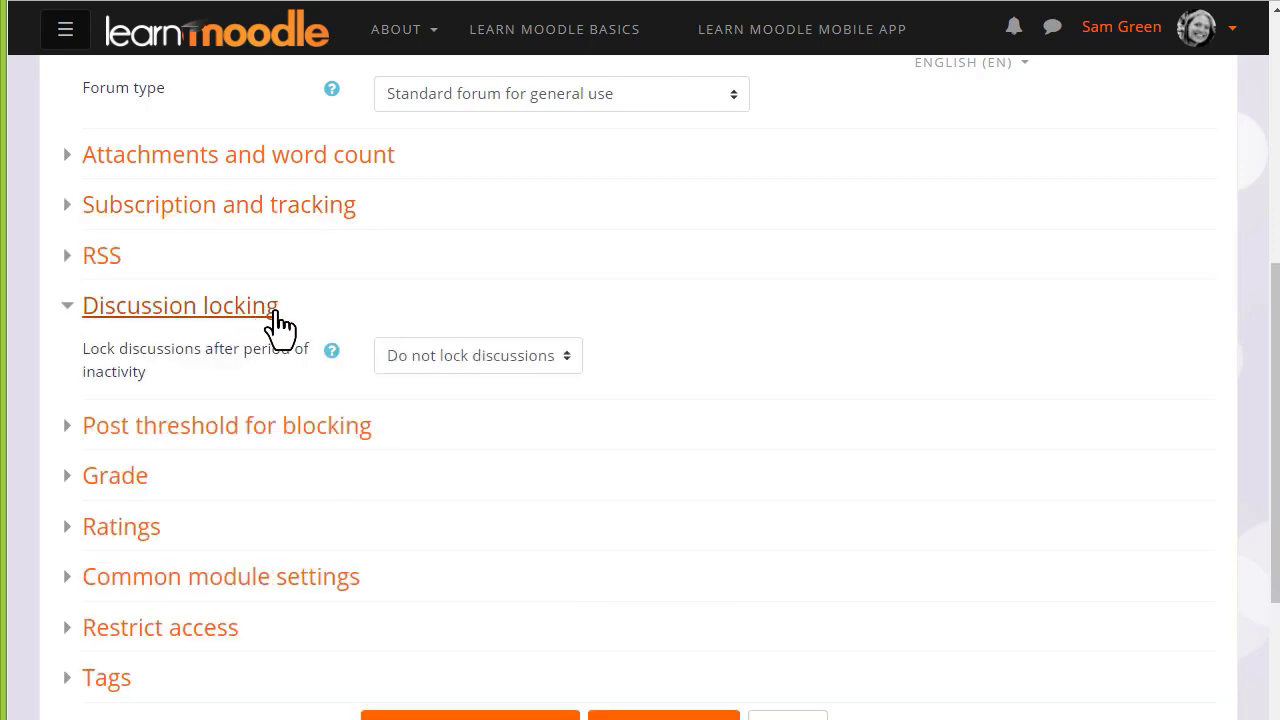
{"action": "left_click", "coordinate": [568, 358]}
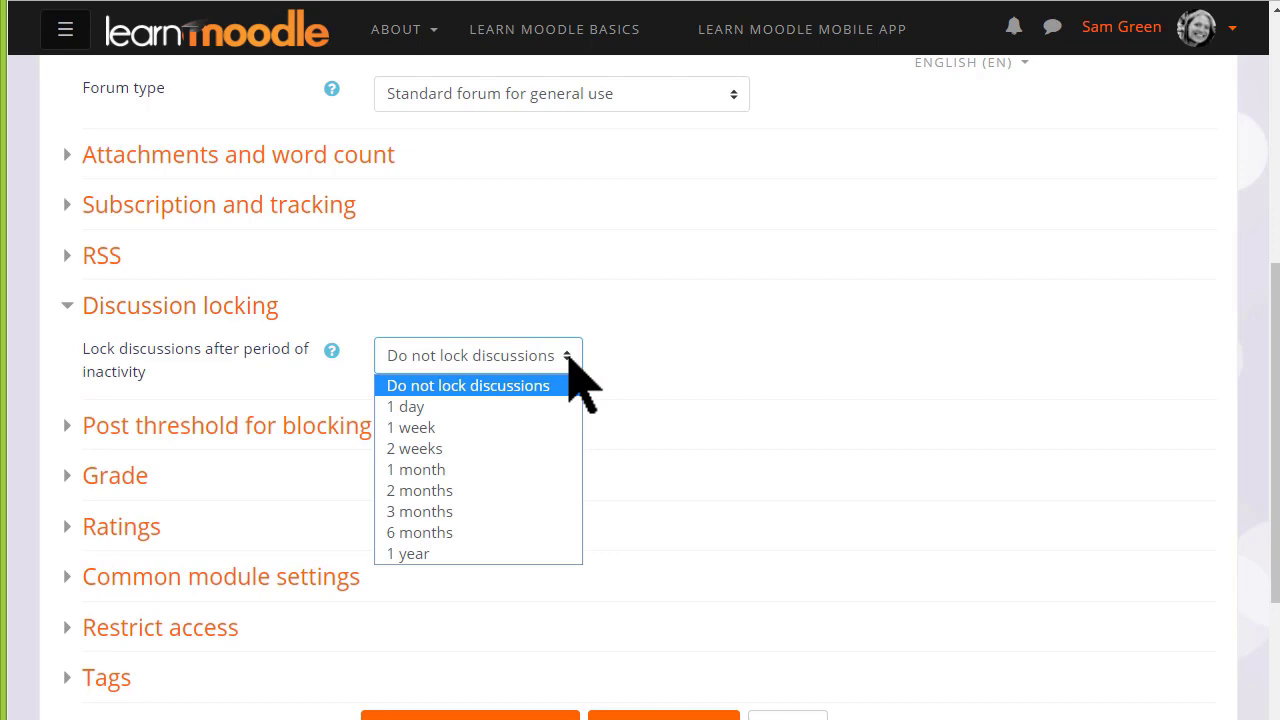
{"action": "left_click", "coordinate": [568, 357]}
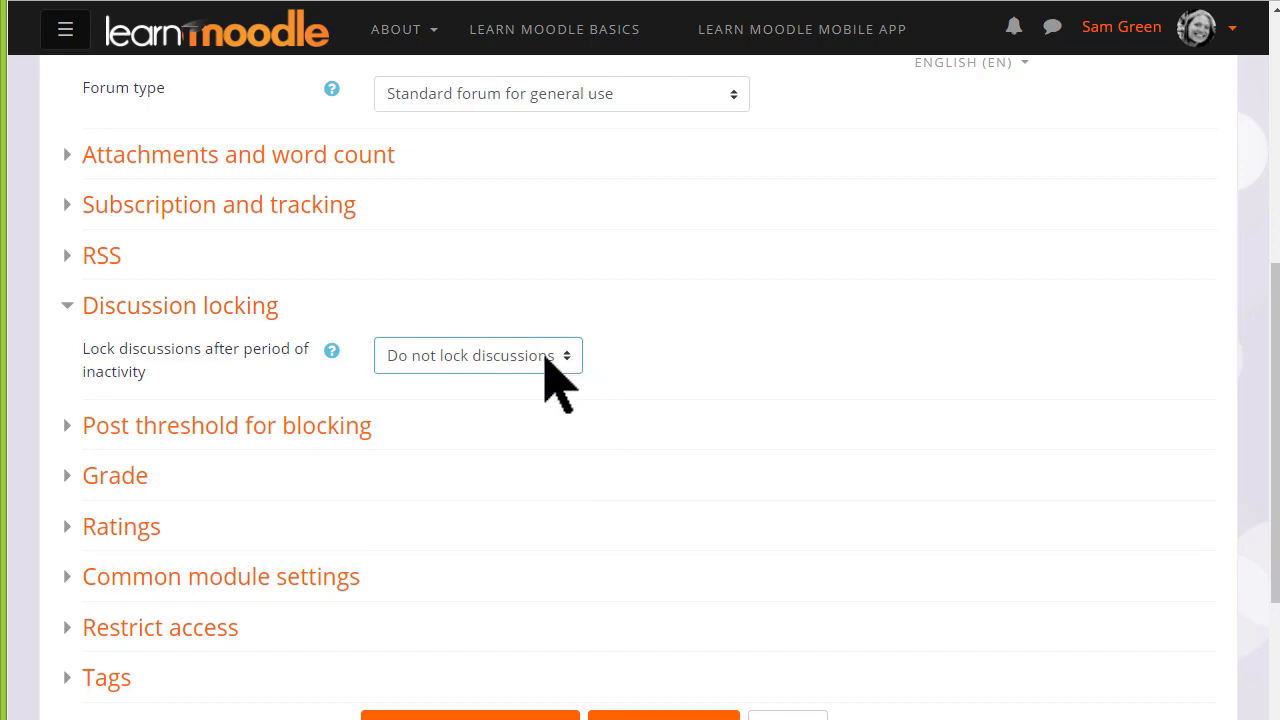
{"action": "left_click", "coordinate": [250, 310]}
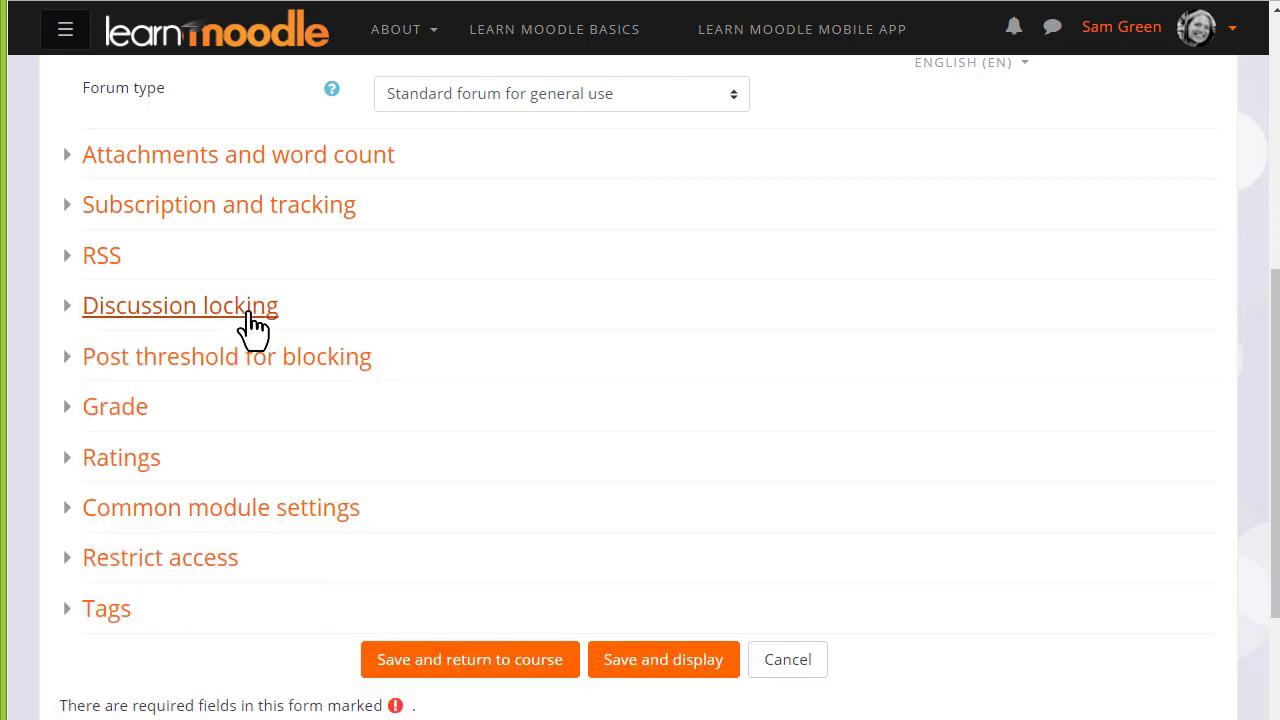
Step: Save the forum to the course and open Introduce yourself! from the Welcome! section
{"action": "left_click", "coordinate": [484, 660]}
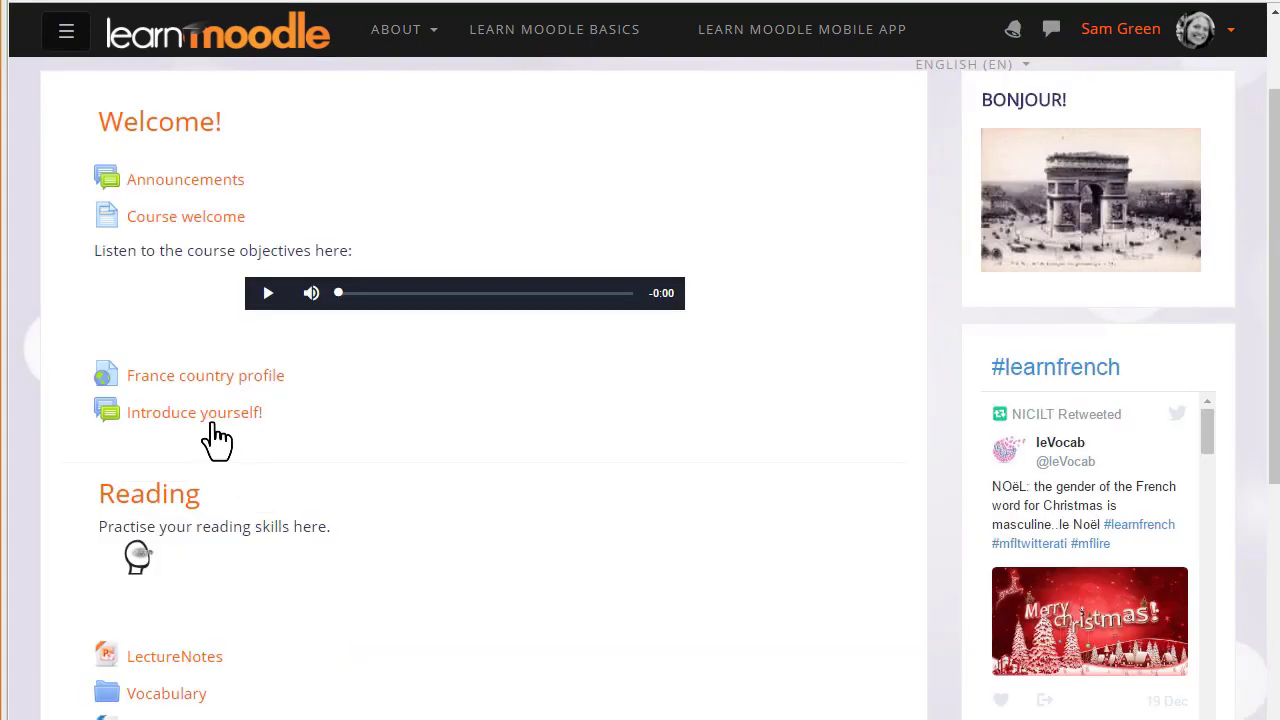
{"action": "left_click", "coordinate": [206, 414]}
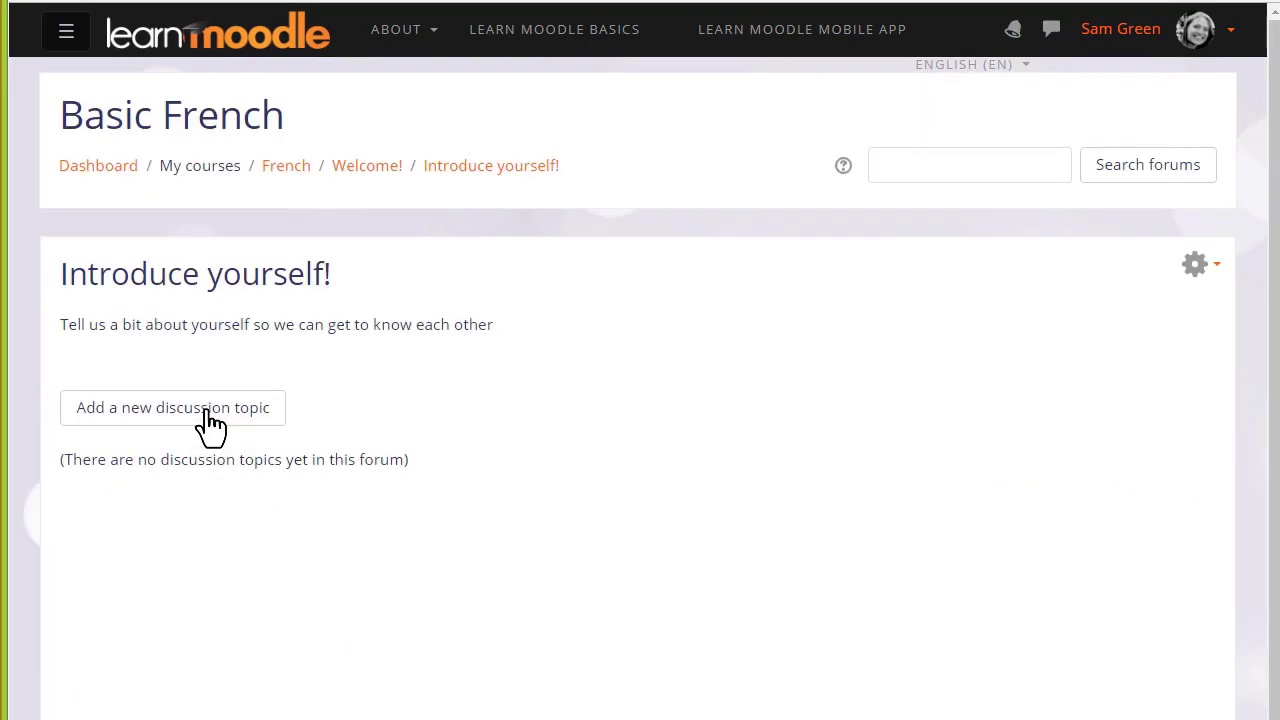
Step: Write a new discussion topic "Please read before you post!" greeting everyone and bulleting three rules: standard English, politeness, and no excessively long posts
{"action": "left_click", "coordinate": [206, 415]}
{"action": "left_click", "coordinate": [544, 672]}
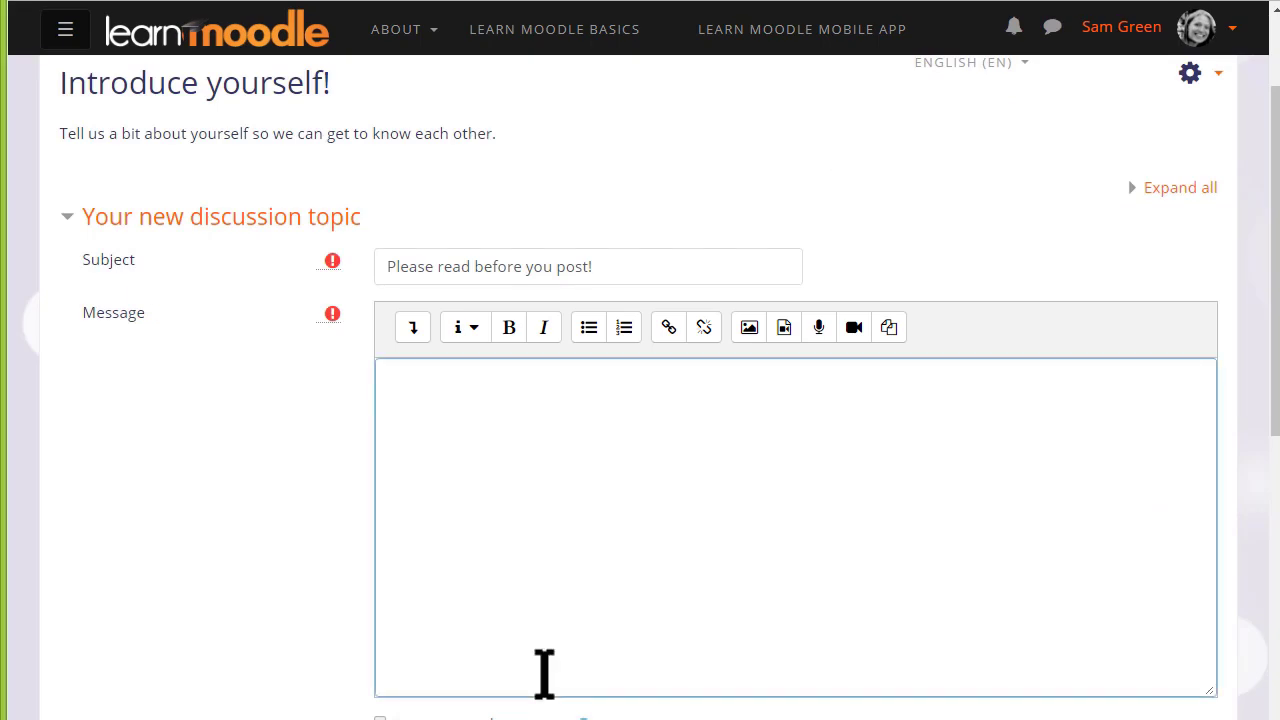
{"action": "type", "text": "Hello everyone! Please say hello in this forum but remember a few key points: use standard English - no text-speak always be polite don't write excessively long posts as they are hard to read on the app."}
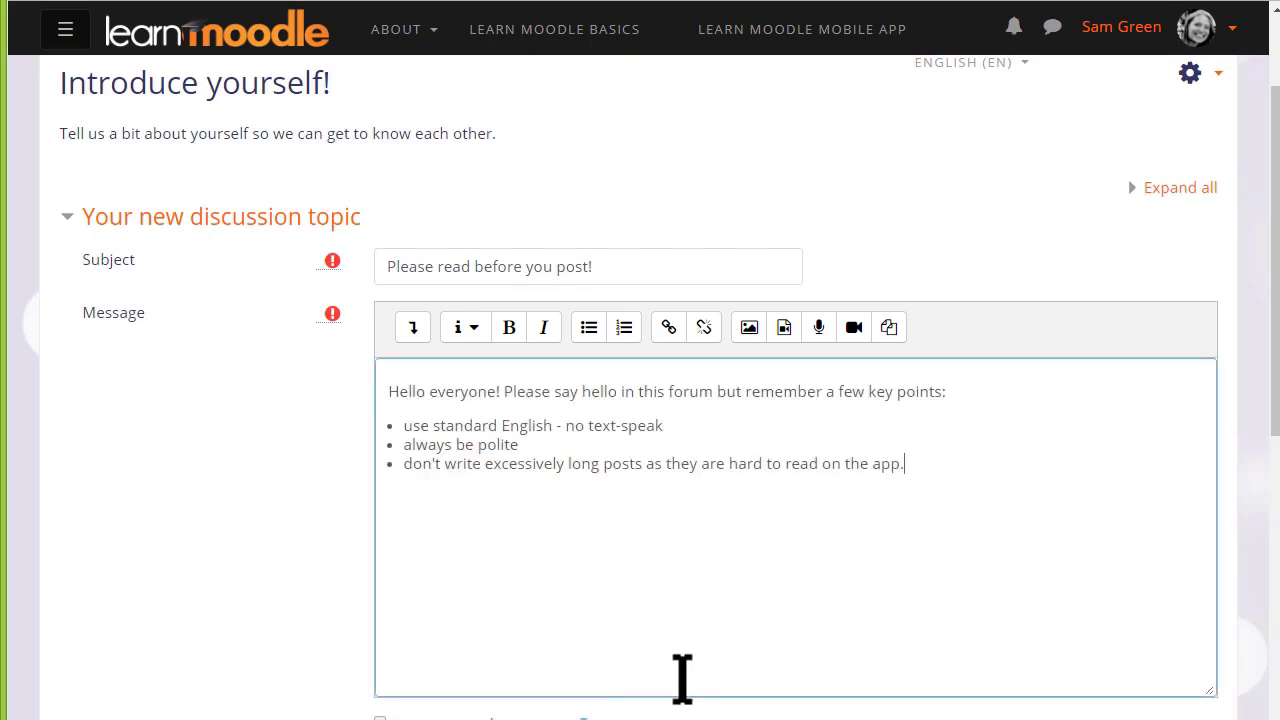
Step: Mark the new discussion topic as Pinned and post it to the forum
{"action": "scroll", "coordinate": [678, 675], "scroll_direction": "down", "scroll_amount": 5}
{"action": "scroll", "coordinate": [676, 668], "scroll_direction": "down", "scroll_amount": 3}
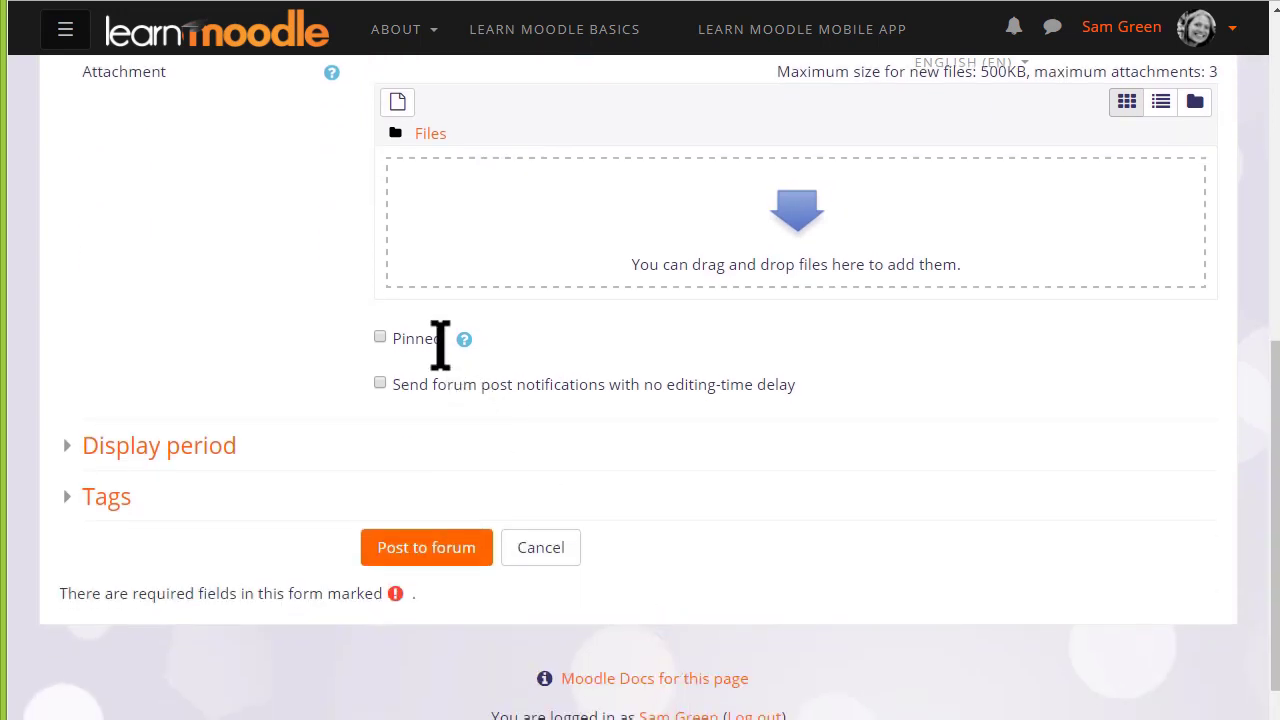
{"action": "left_click", "coordinate": [380, 338]}
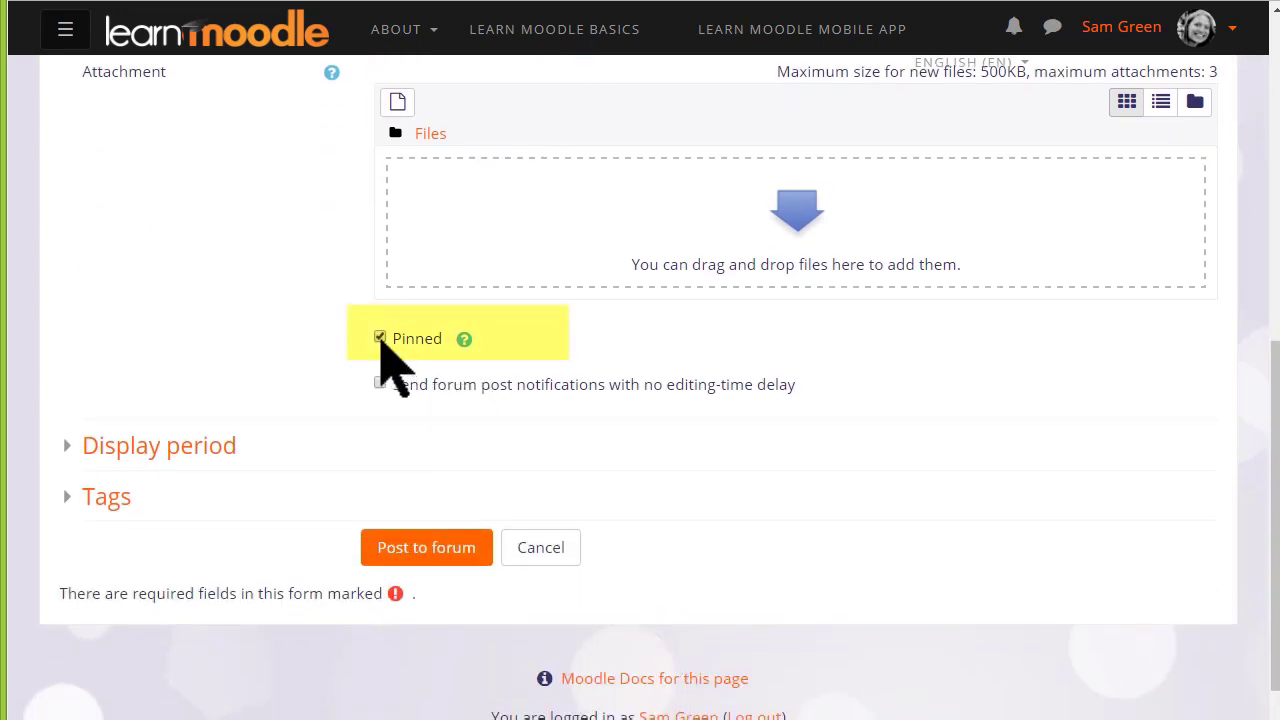
{"action": "left_click", "coordinate": [430, 560]}
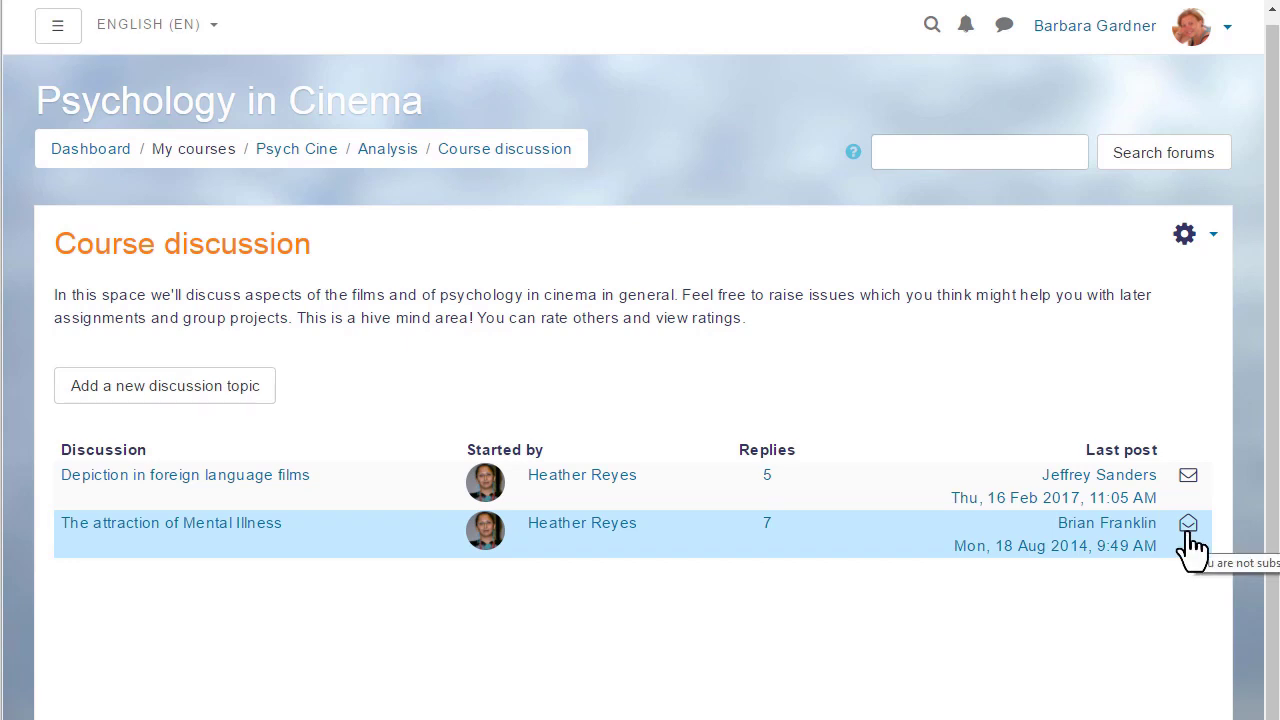
Step: Open the discussion The attraction of Mental Illness in Course discussion and examine the subscription option on its reply form
{"action": "left_click", "coordinate": [171, 523]}
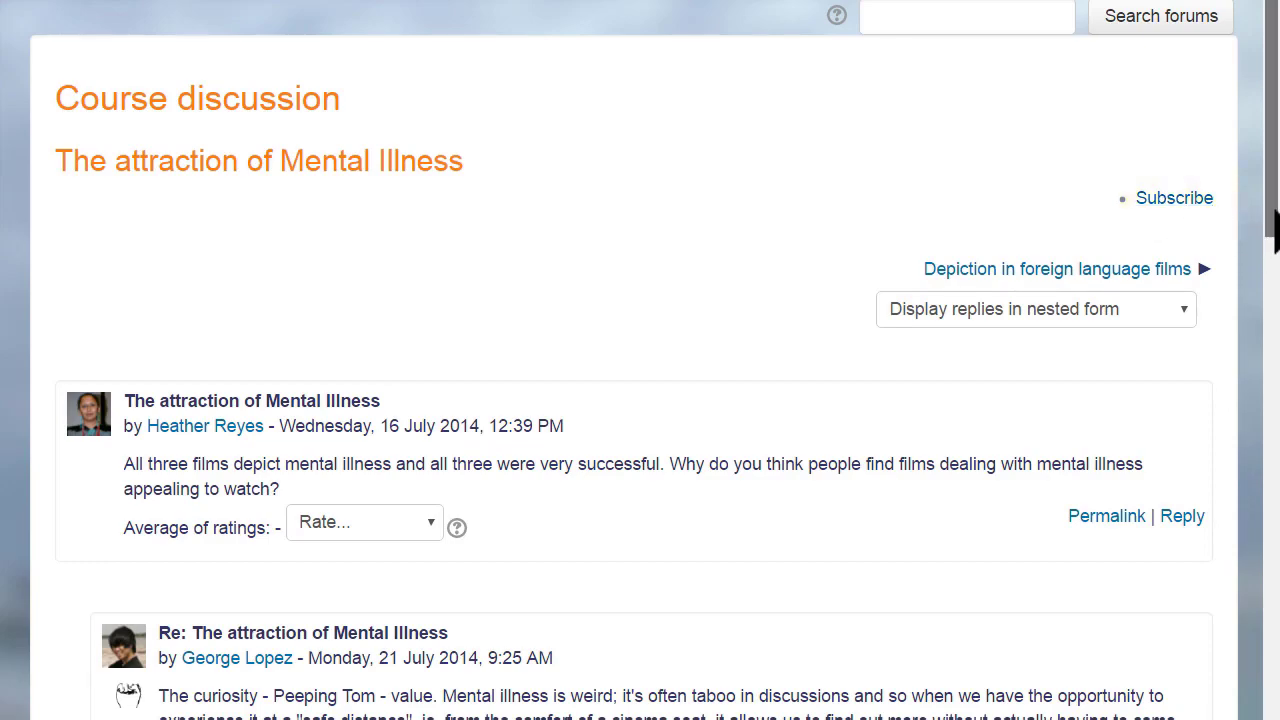
{"action": "scroll", "coordinate": [640, 360], "scroll_direction": "down", "scroll_amount": 7}
{"action": "scroll", "coordinate": [640, 360], "scroll_direction": "down", "scroll_amount": 10}
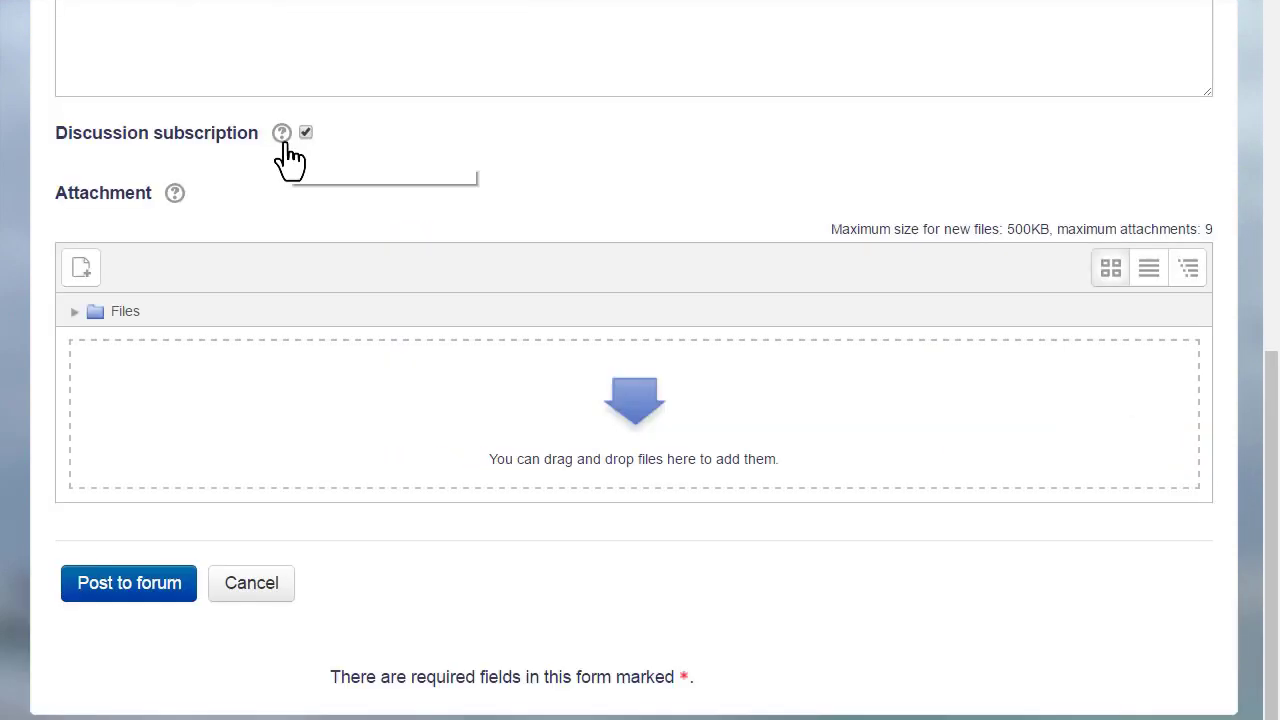